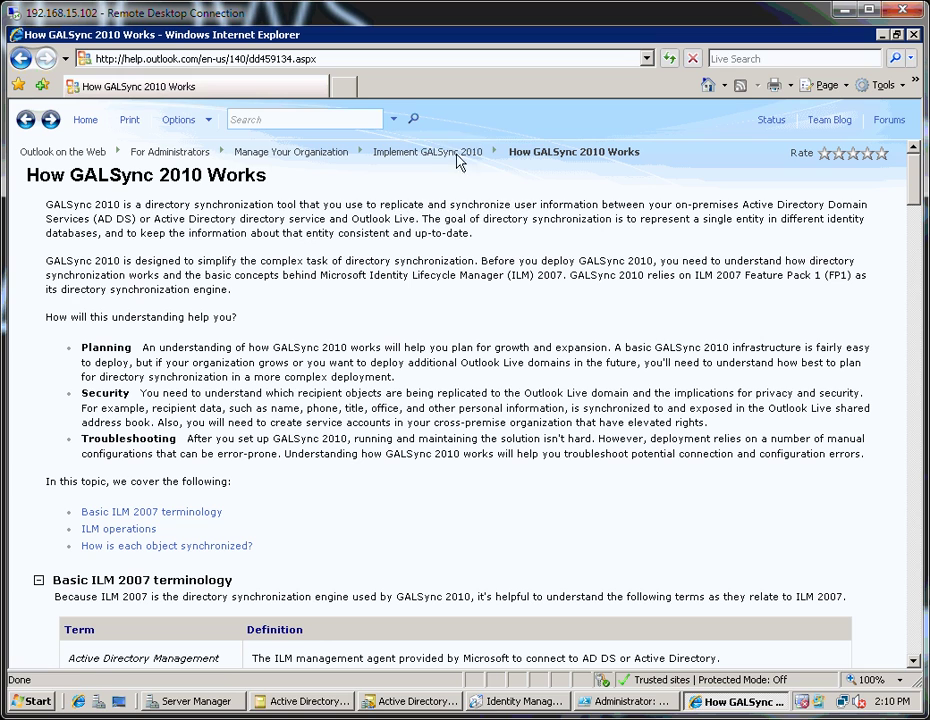
Read the How GALSync 2010 Works help page, scrolling down through the diagram and back up
mouse_move(455, 156)
left_click_drag(916, 197, 916, 606)
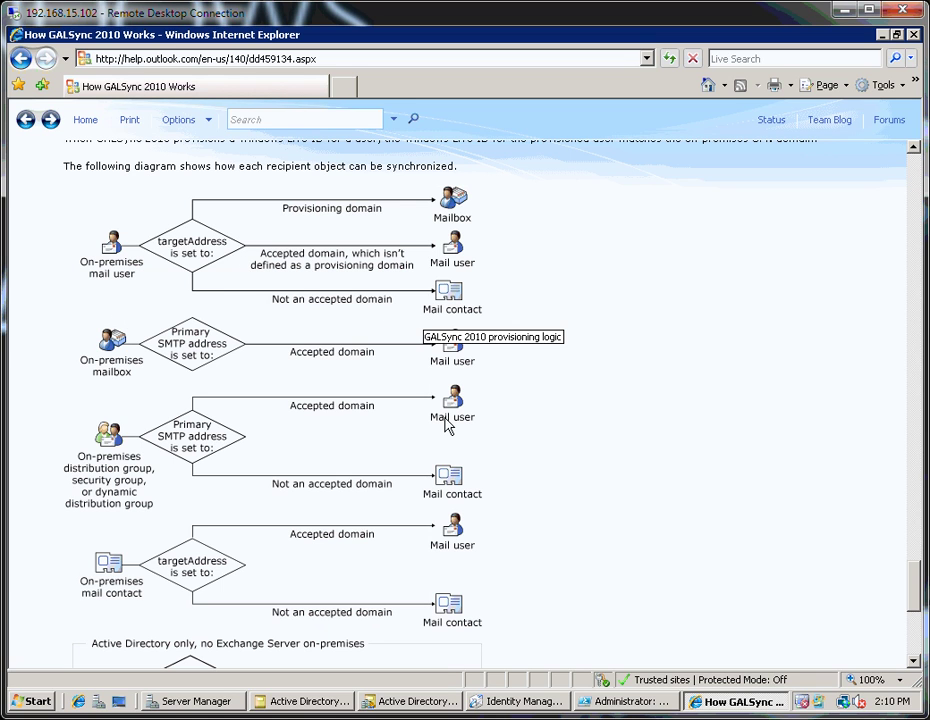
left_click_drag(914, 592, 925, 165)
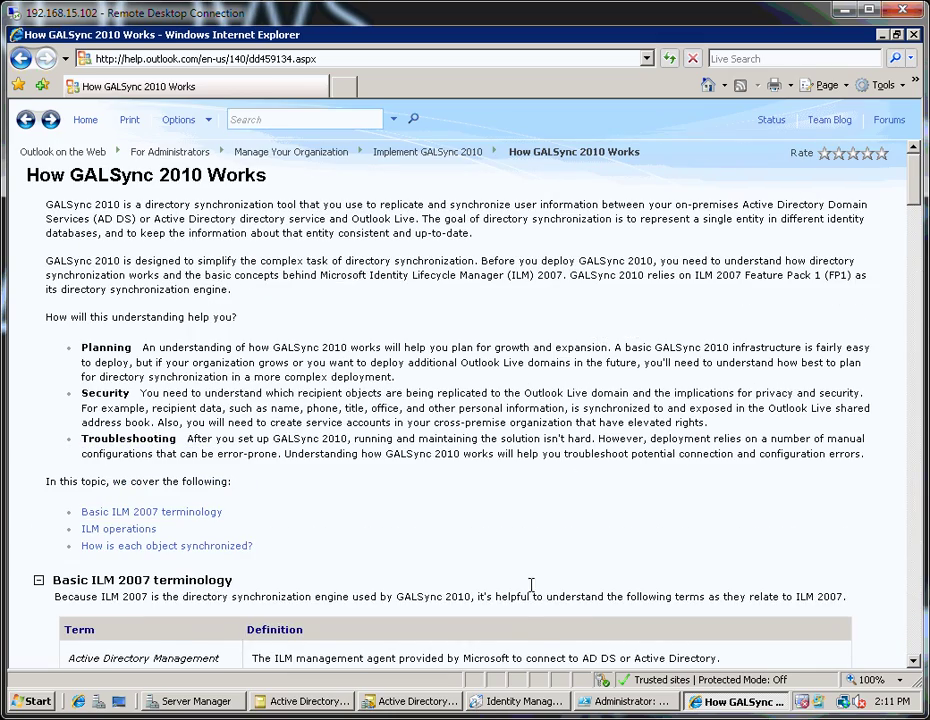
Bring Active Directory Users and Computers forward, showing the contoso.com High School OU
left_click(420, 702)
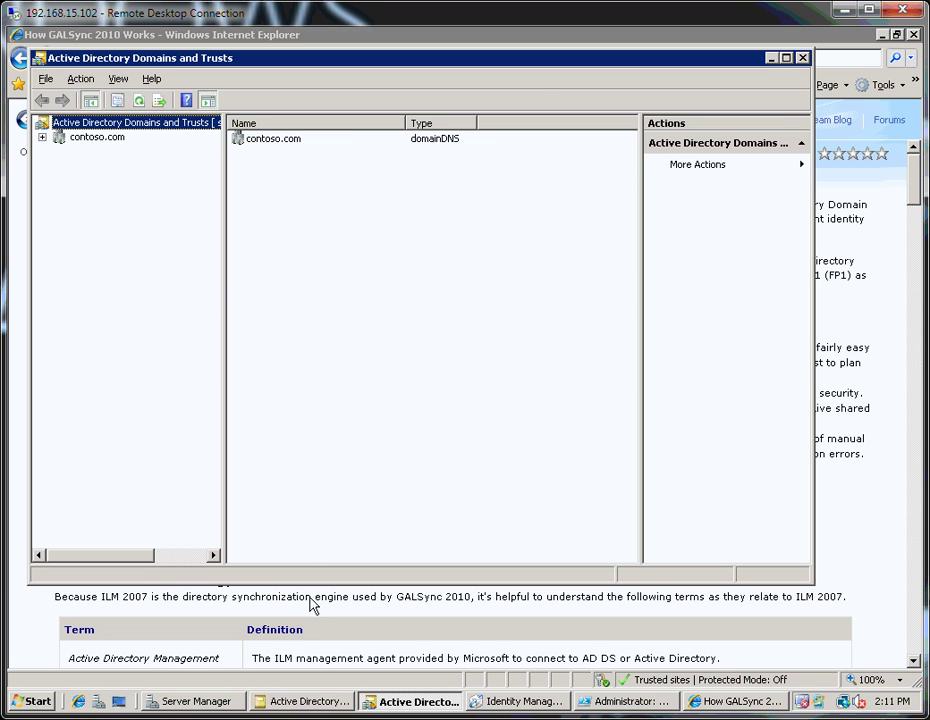
left_click(318, 702)
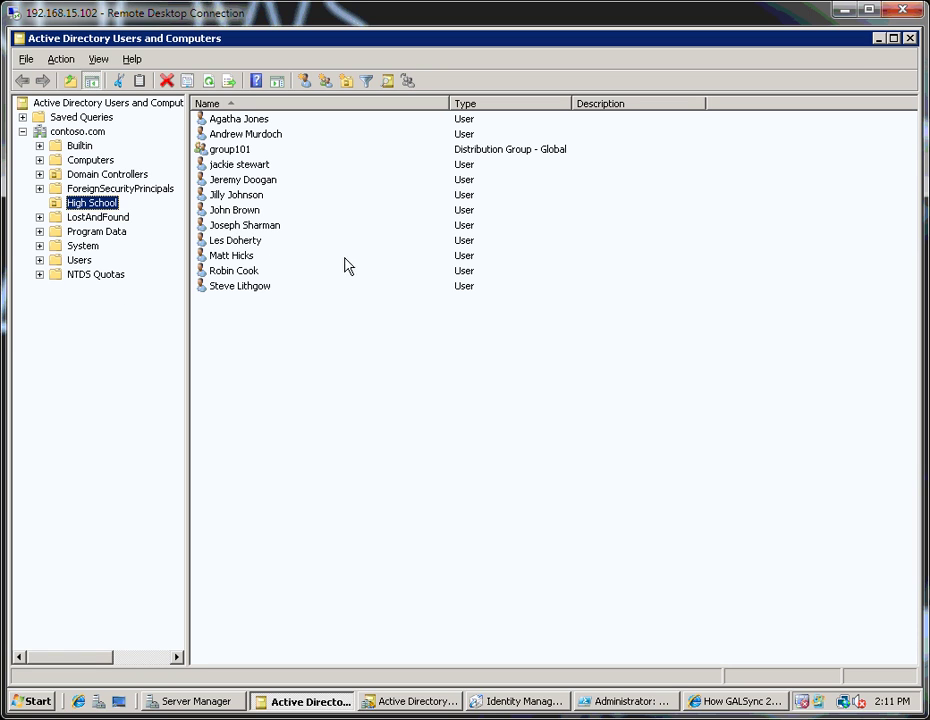
Start a New User in the High School OU and enter the user's first, last and logon names
right_click(248, 368)
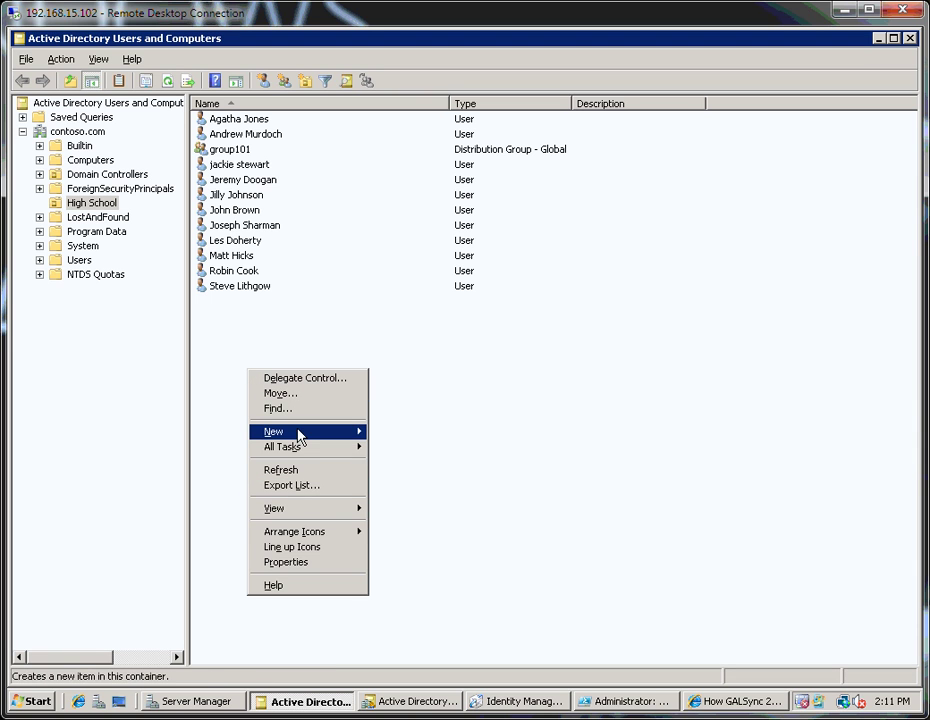
mouse_move(299, 434)
left_click(391, 538)
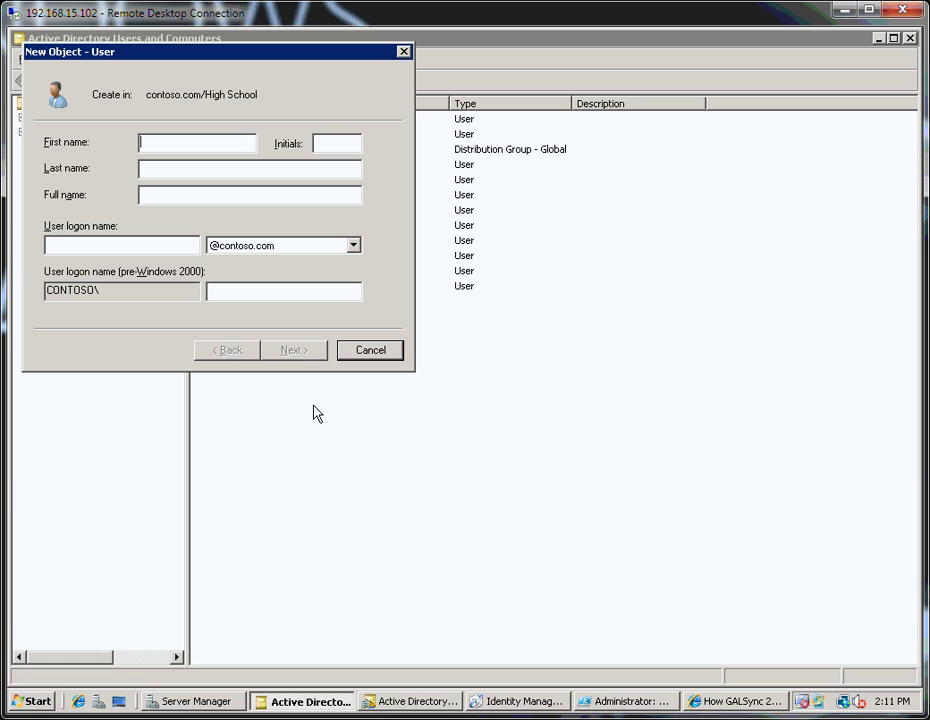
key("Tab")
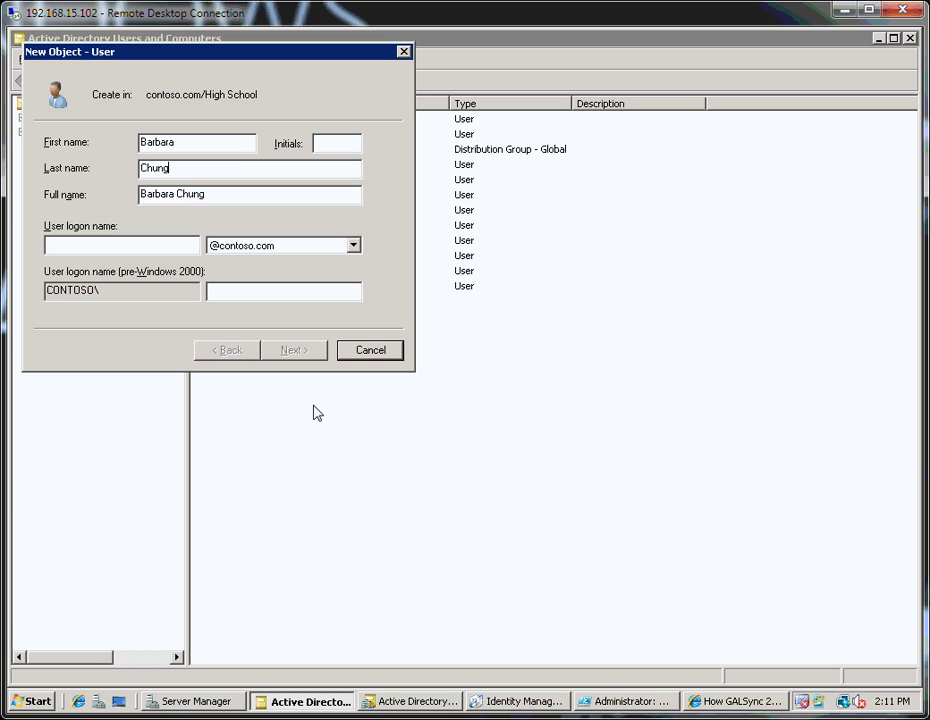
key("Tab")
key("Tab")
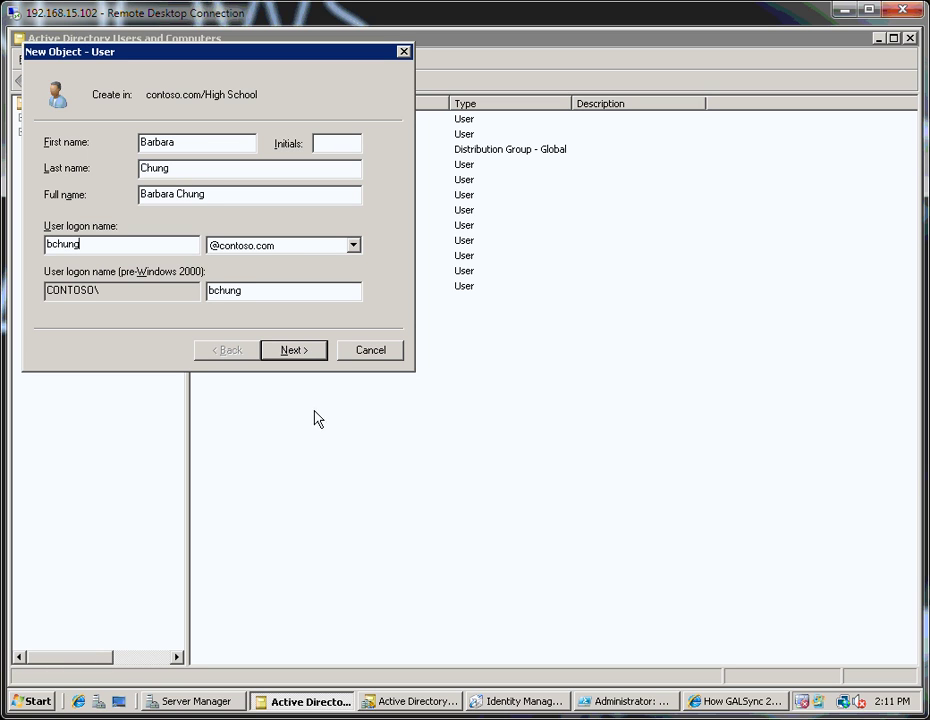
left_click_drag(239, 55, 425, 289)
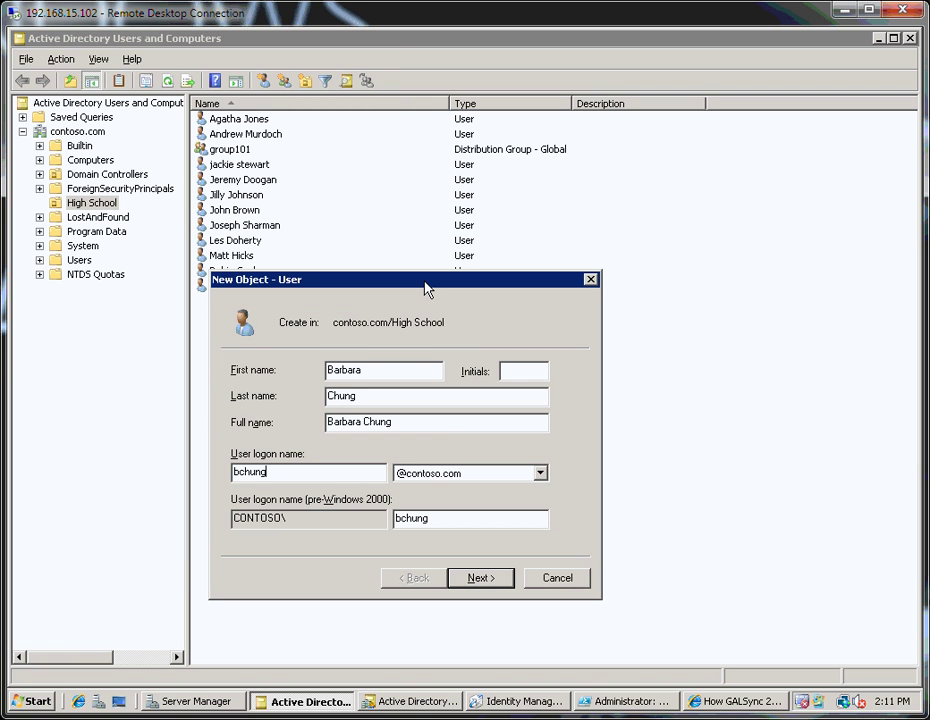
left_click(436, 474)
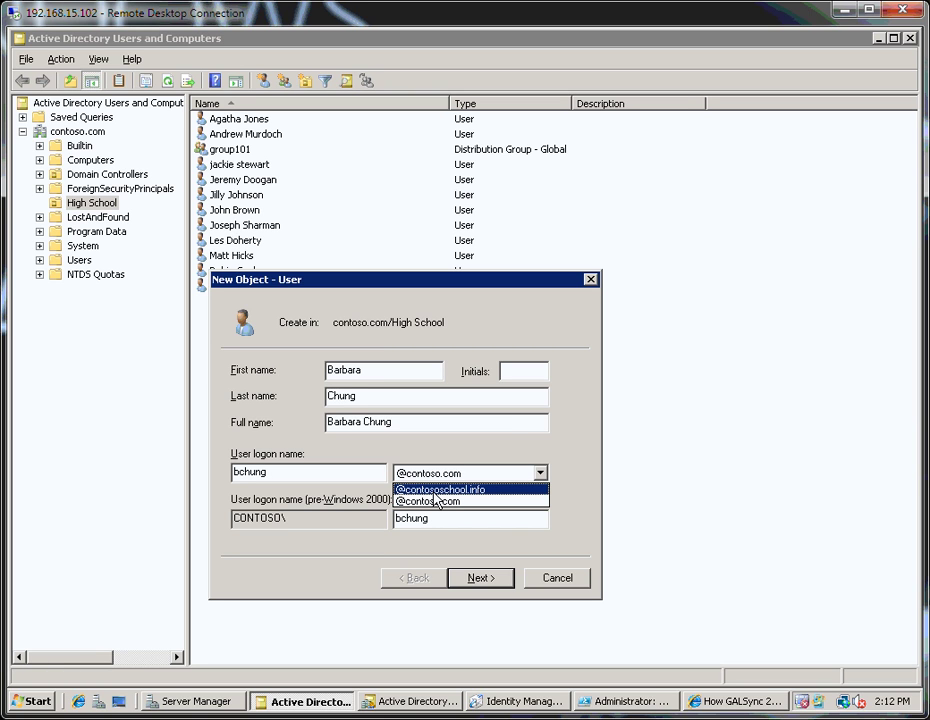
left_click(435, 491)
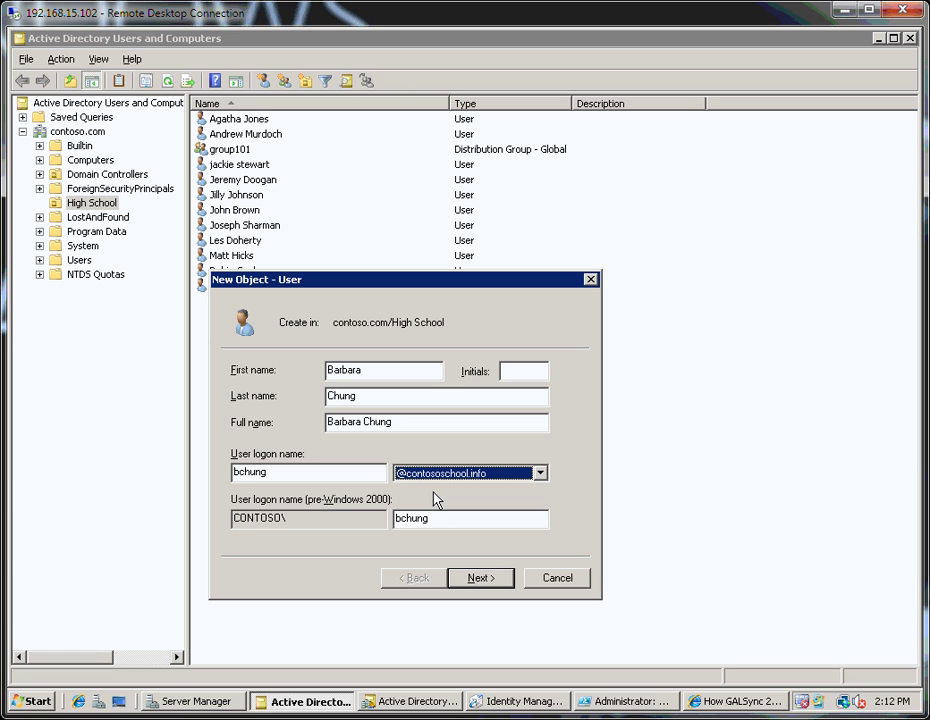
left_click(478, 580)
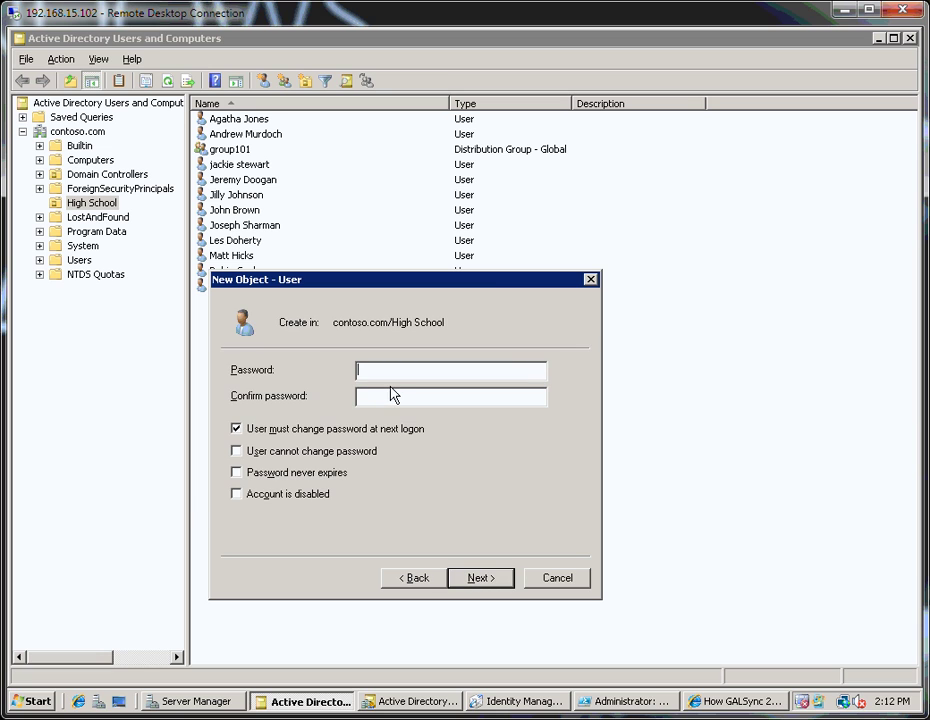
Enter and confirm the new user's password, then finish creating the account
type("••••••••••")
key("Tab")
type("••••••••••")
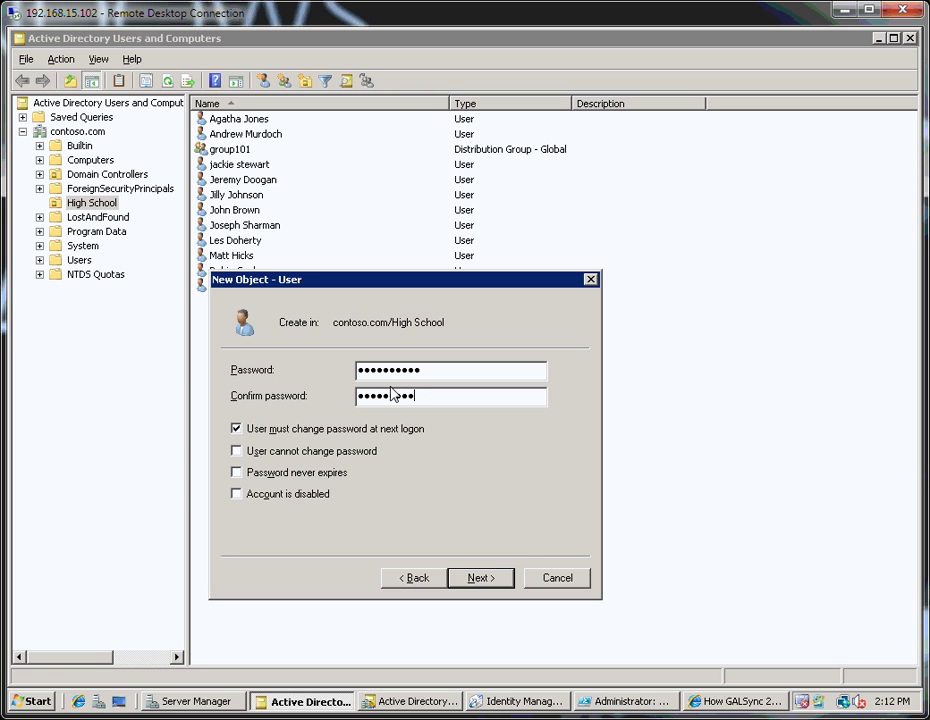
left_click(482, 580)
left_click(482, 580)
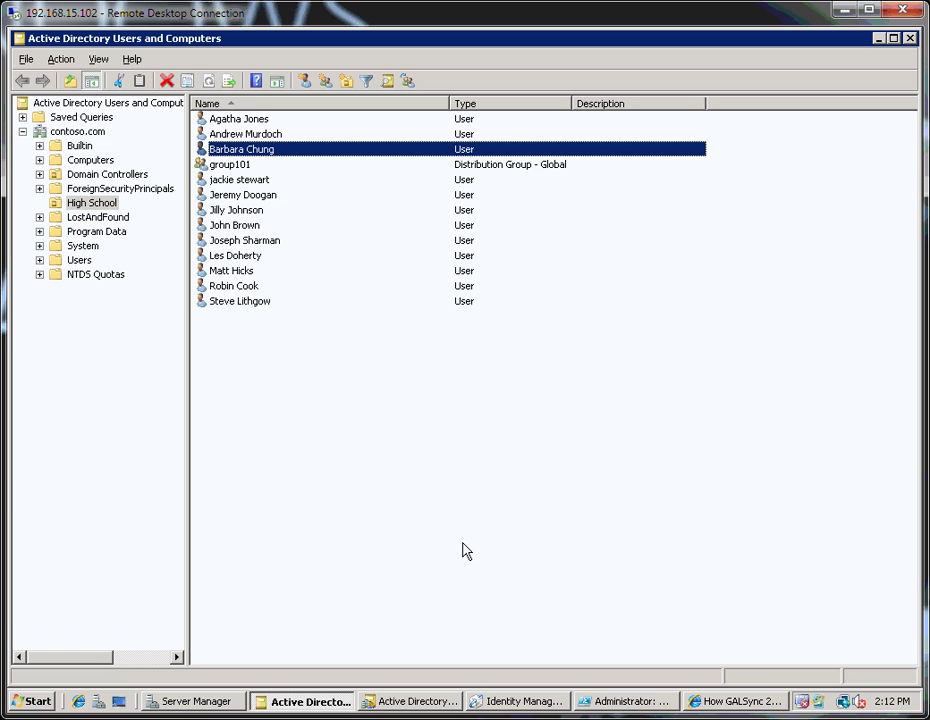
double_click(271, 153)
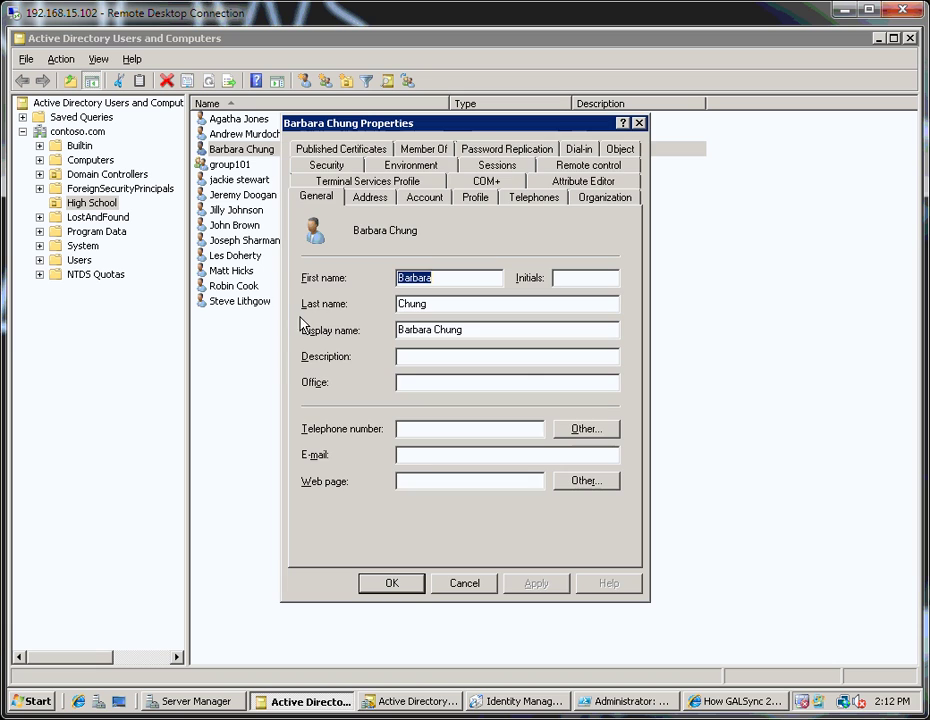
left_click(433, 457)
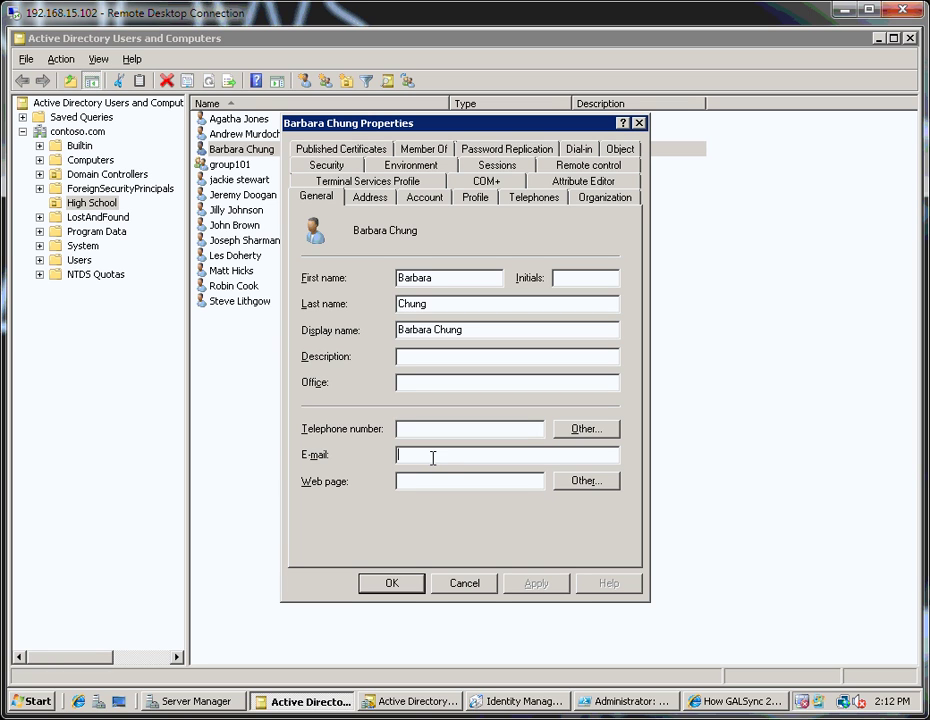
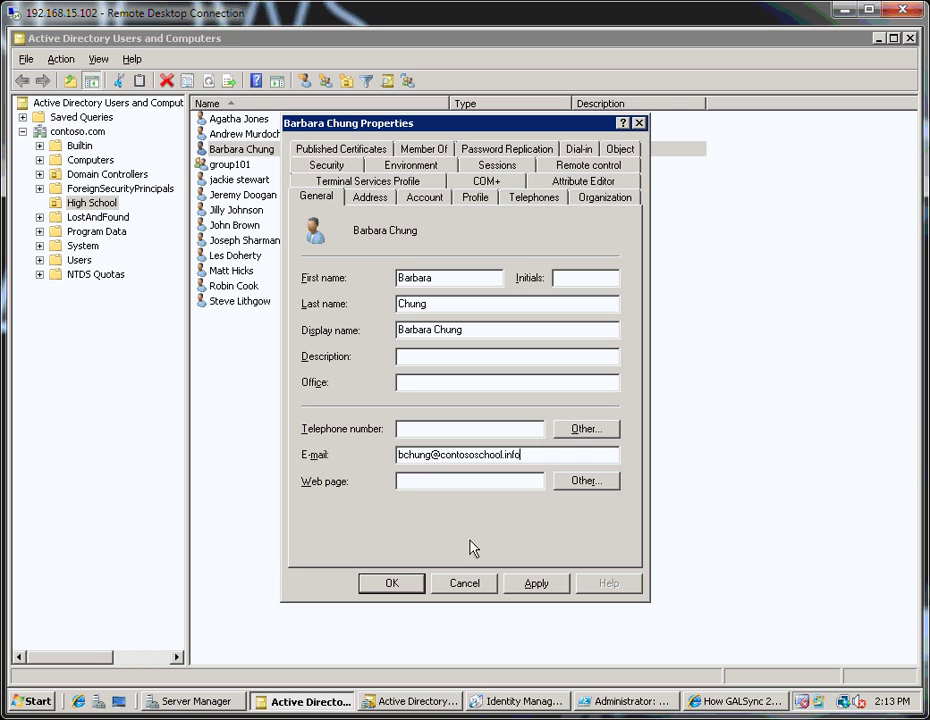
left_click(403, 590)
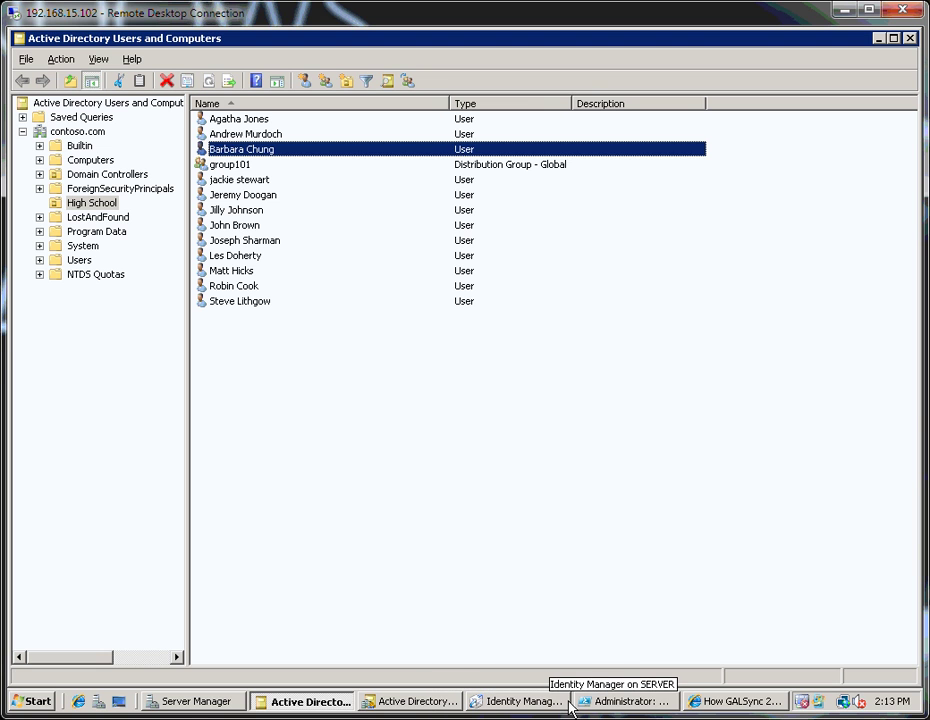
Review the Hosted management agent's last delta sync statistics in Identity Manager
left_click(515, 704)
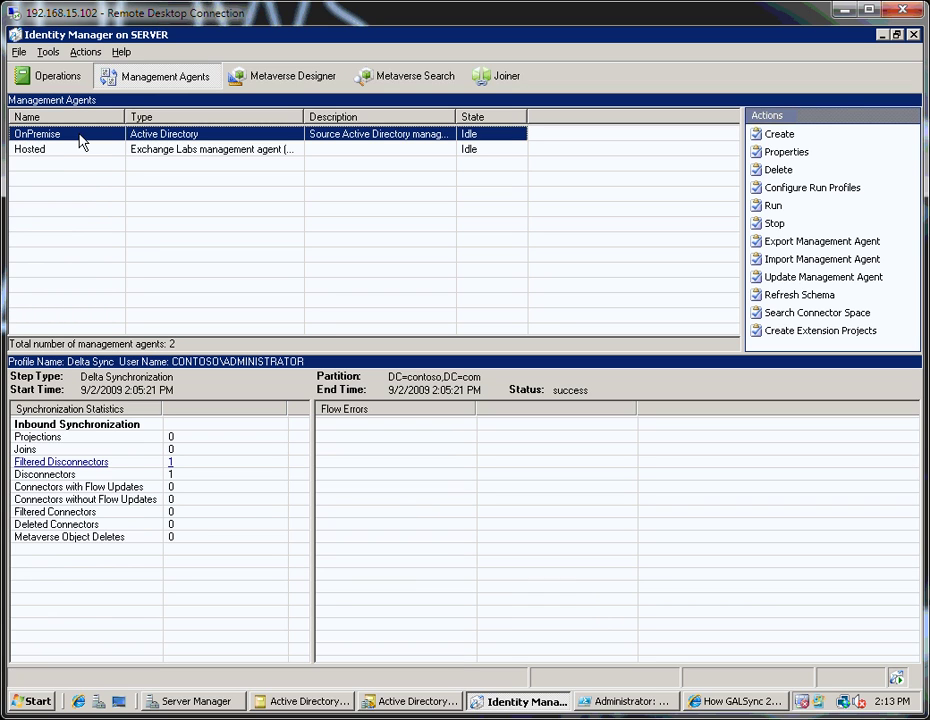
left_click(65, 154)
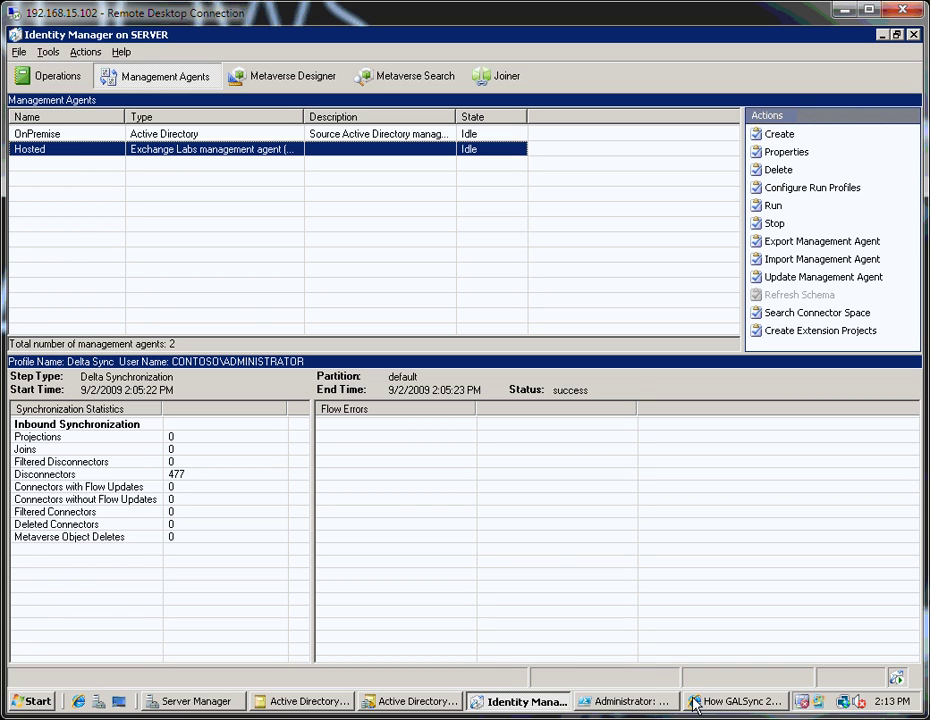
left_click(662, 703)
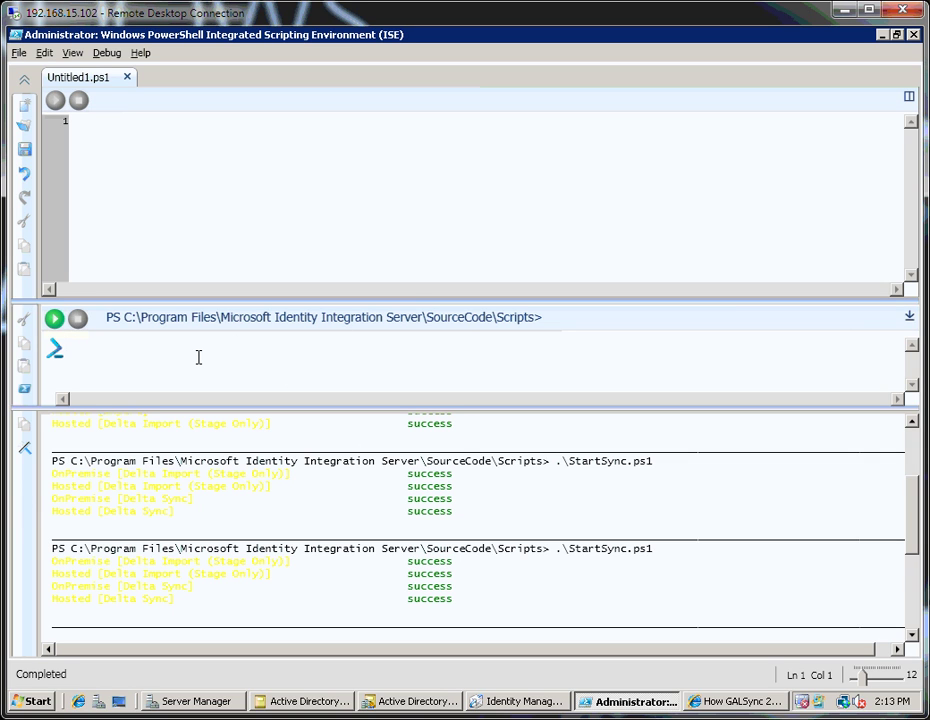
Rerun the .\StartSync.ps1 script from the ISE console's command history
key("Up")
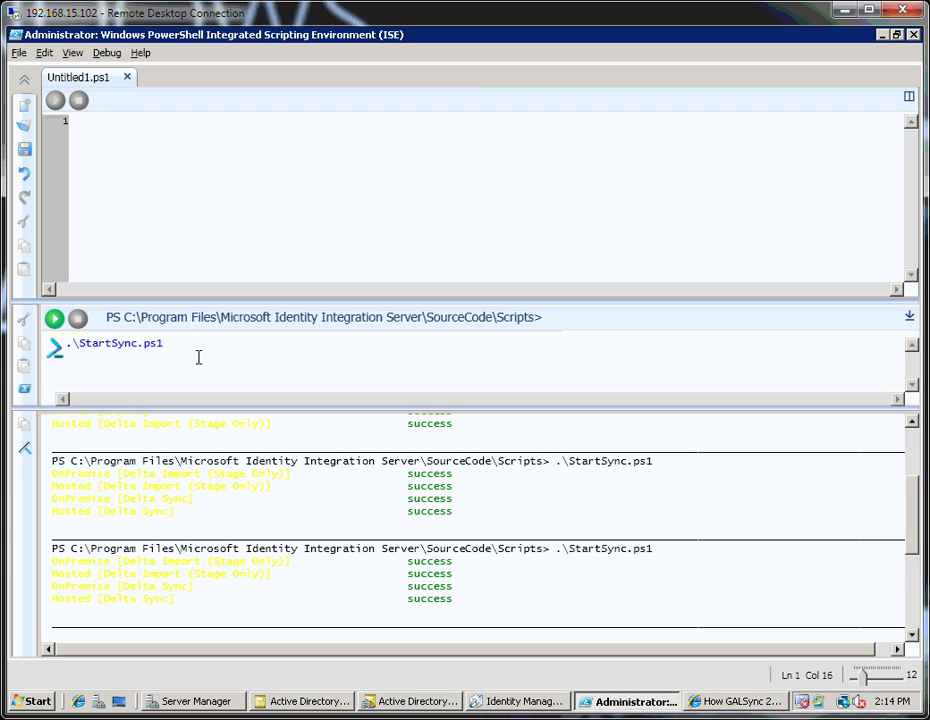
key("Return")
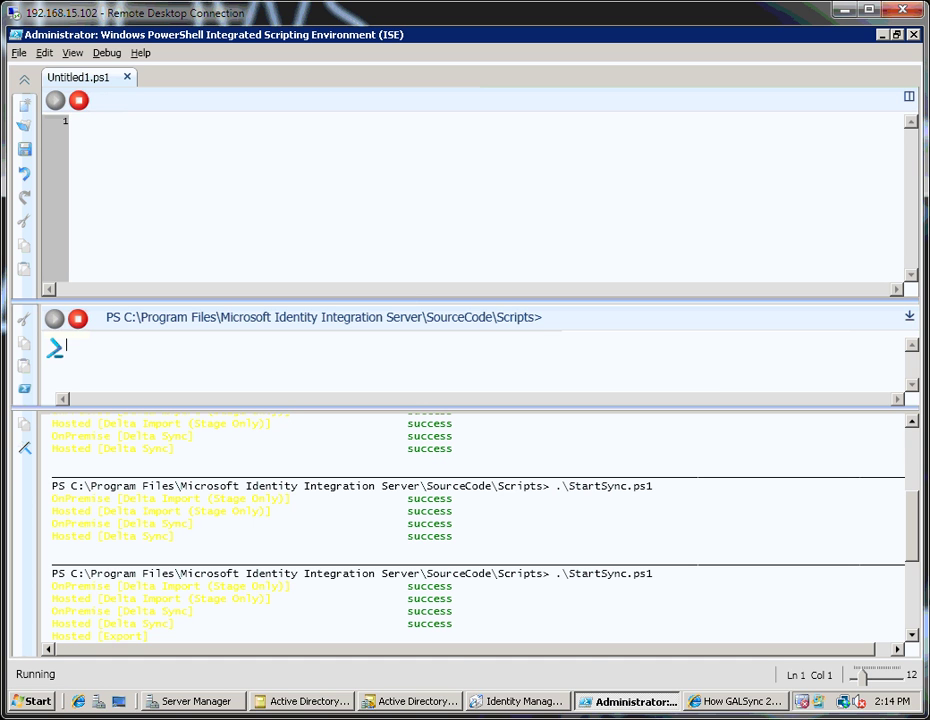
Load outlook.com in Internet Explorer
left_click(735, 701)
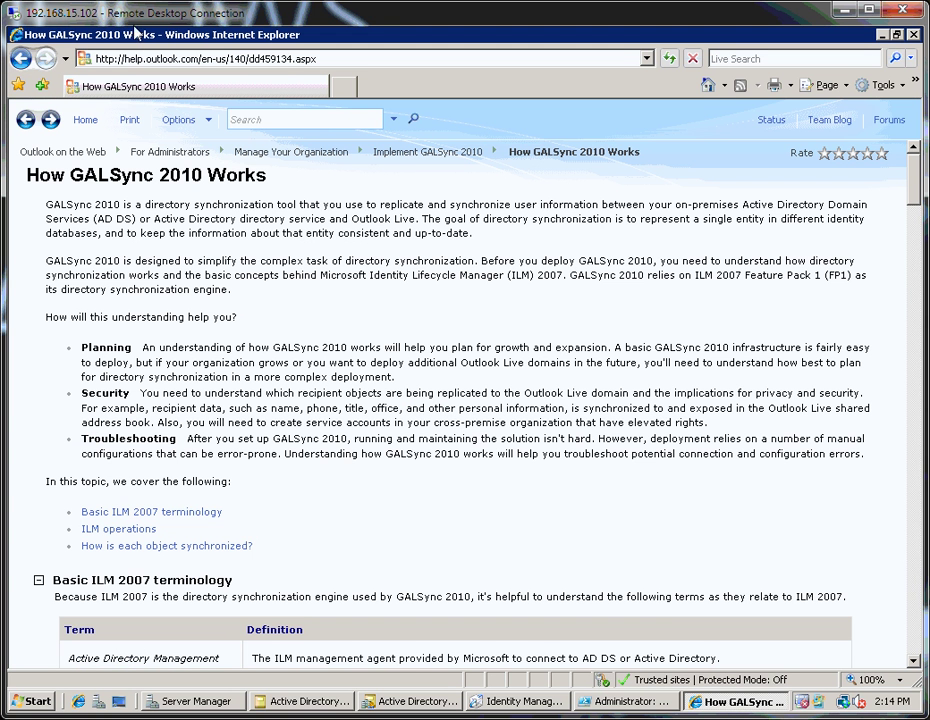
left_click(280, 60)
type("outlook")
key("Down")
key("Return")
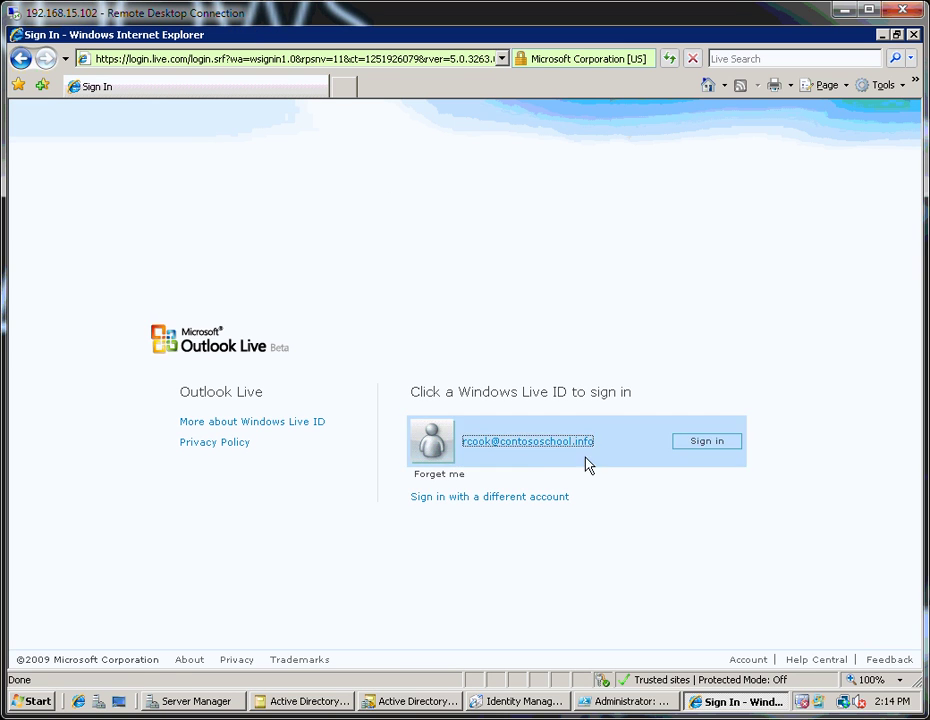
Sign in with a different account using the administrator's Windows Live ID and password
left_click(546, 496)
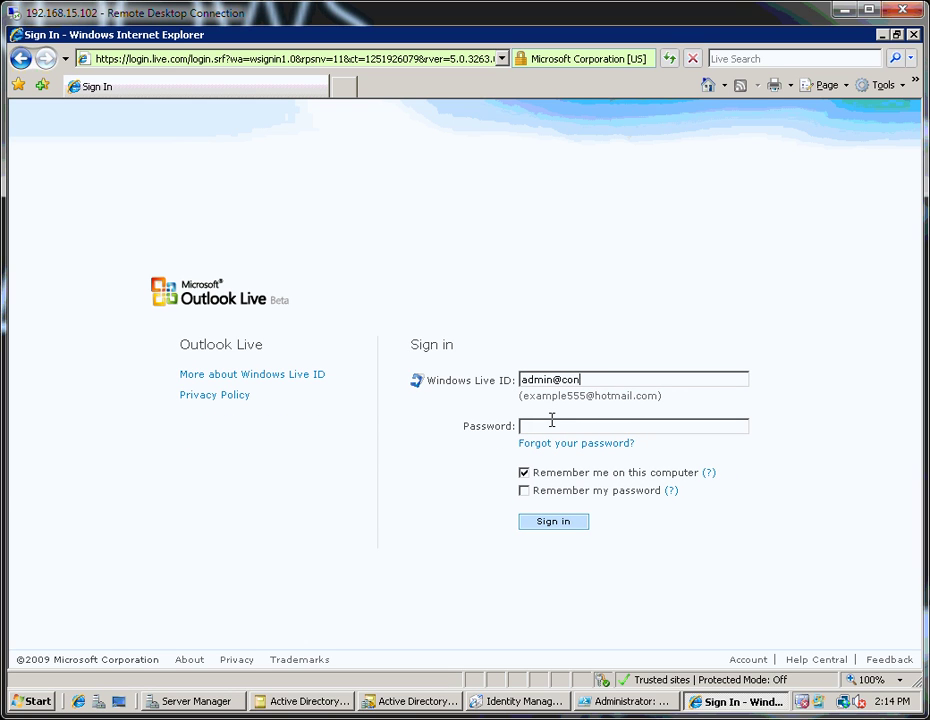
key("Tab")
type("•••••••••••")
key("Return")
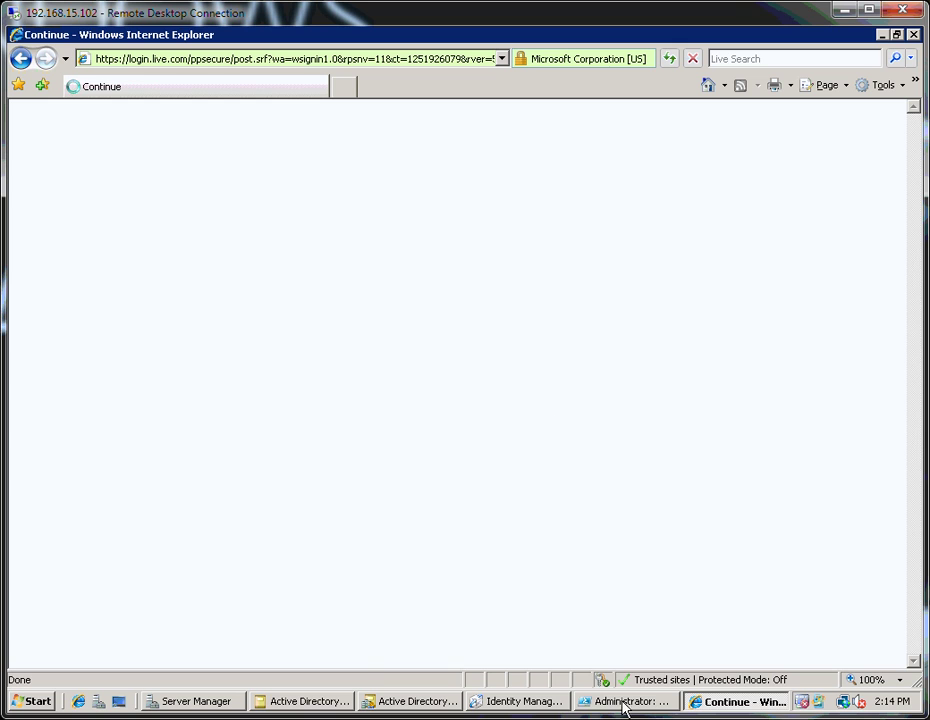
Confirm the sync script finished with the Hosted export succeeding, then return to the Outlook Live inbox
left_click(542, 710)
left_click(590, 708)
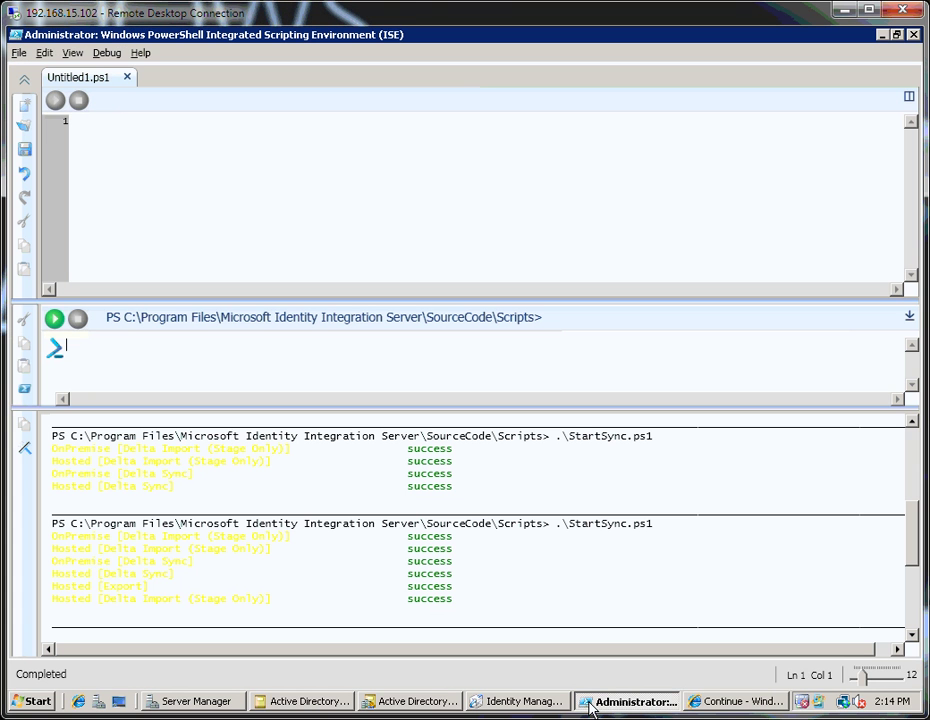
left_click(725, 705)
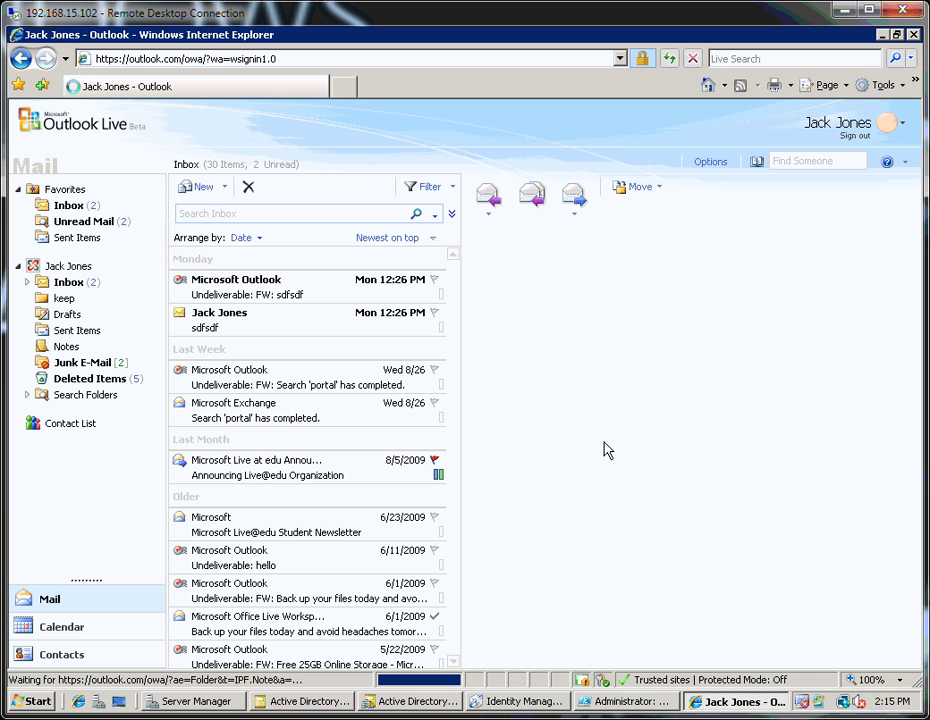
Switch Options to manage My Organization, listing all 488 mailboxes including the new user
left_click(712, 163)
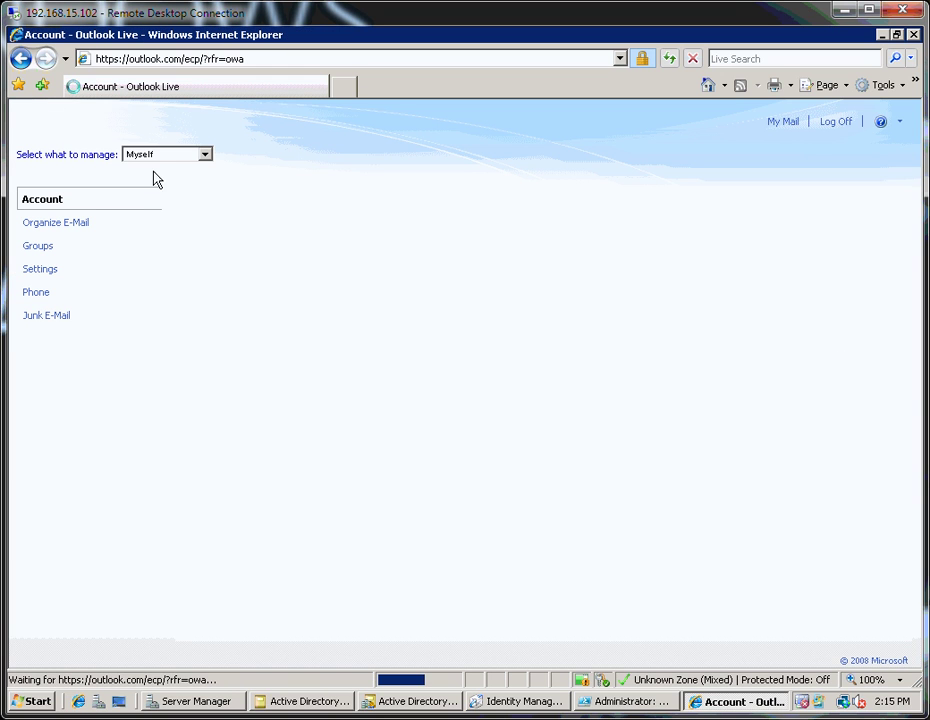
left_click(187, 157)
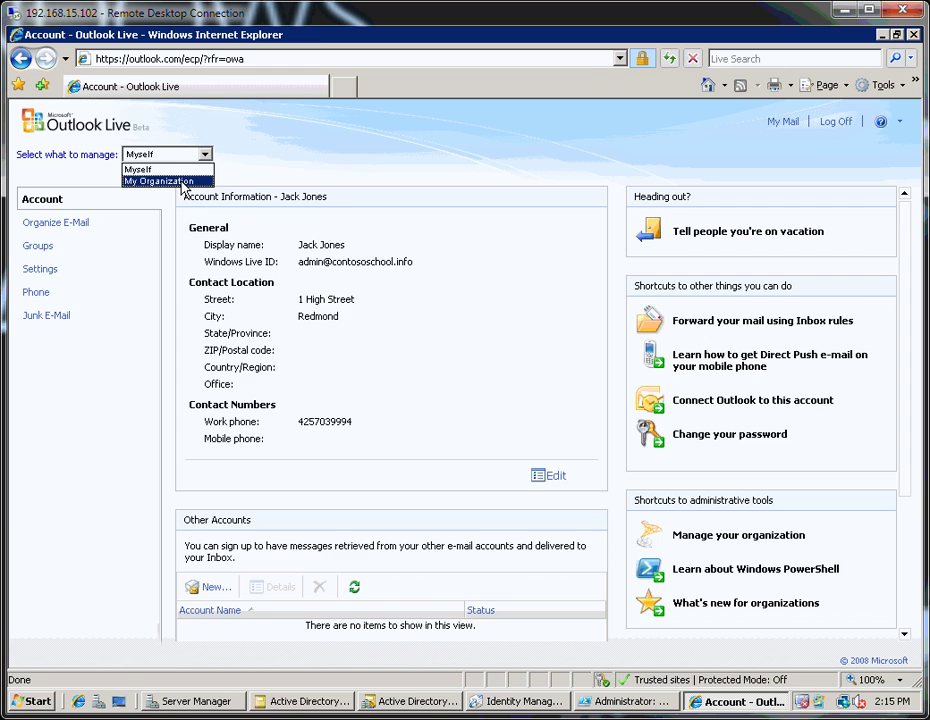
left_click(170, 181)
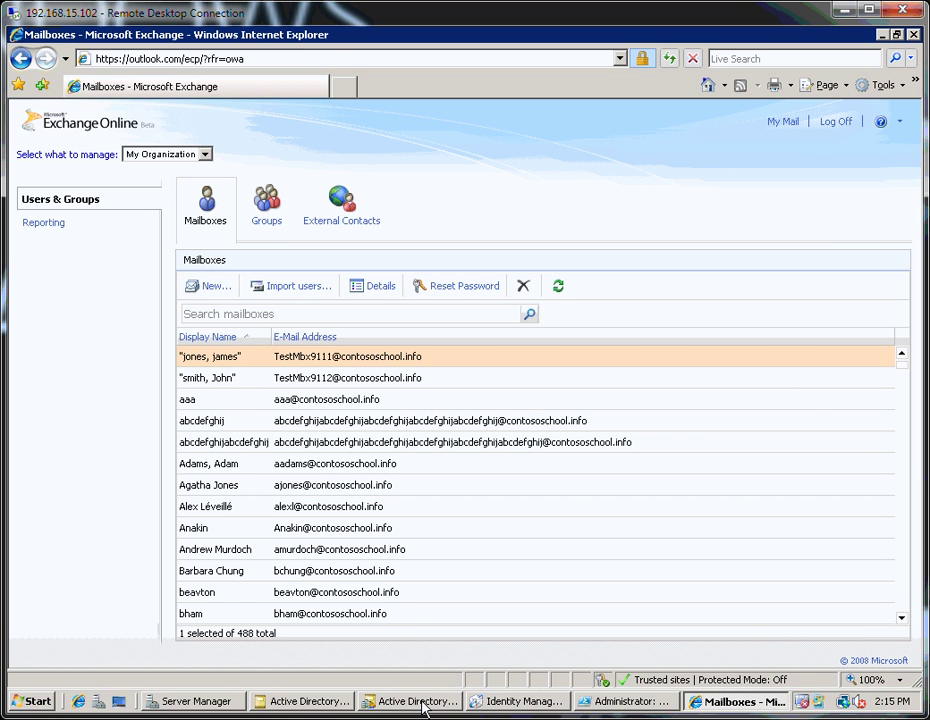
left_click(422, 703)
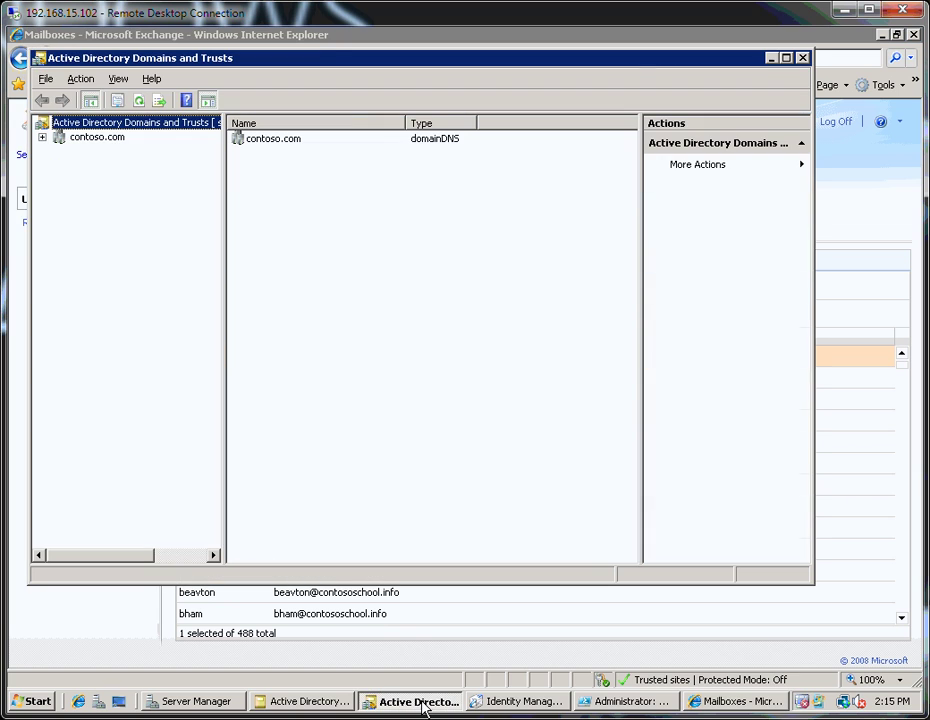
Reset the High School user's password, entering and confirming the new password
left_click(315, 692)
right_click(262, 152)
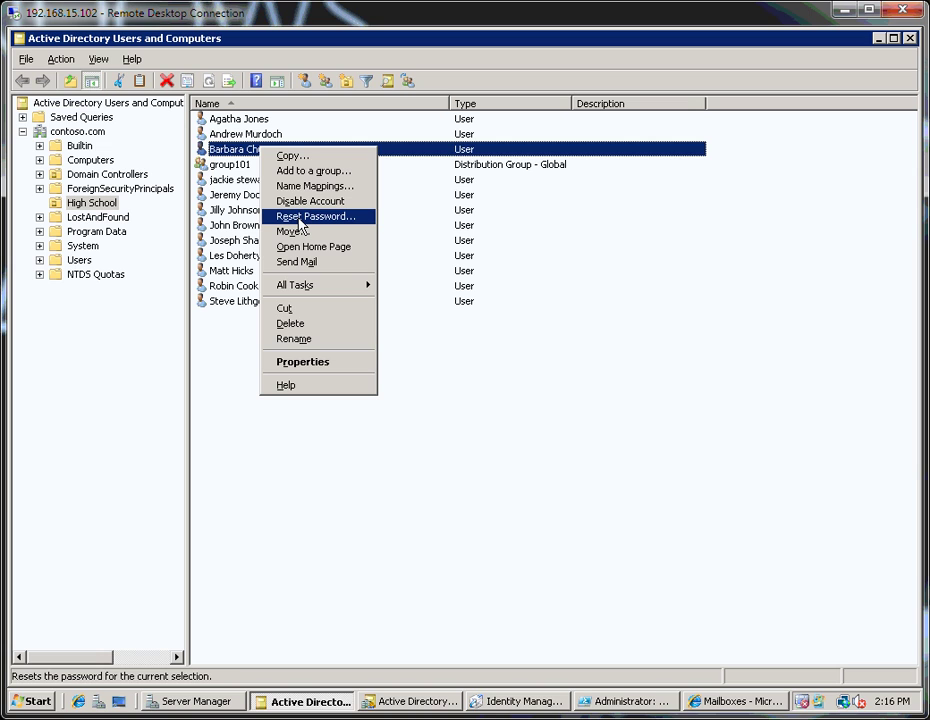
left_click(299, 217)
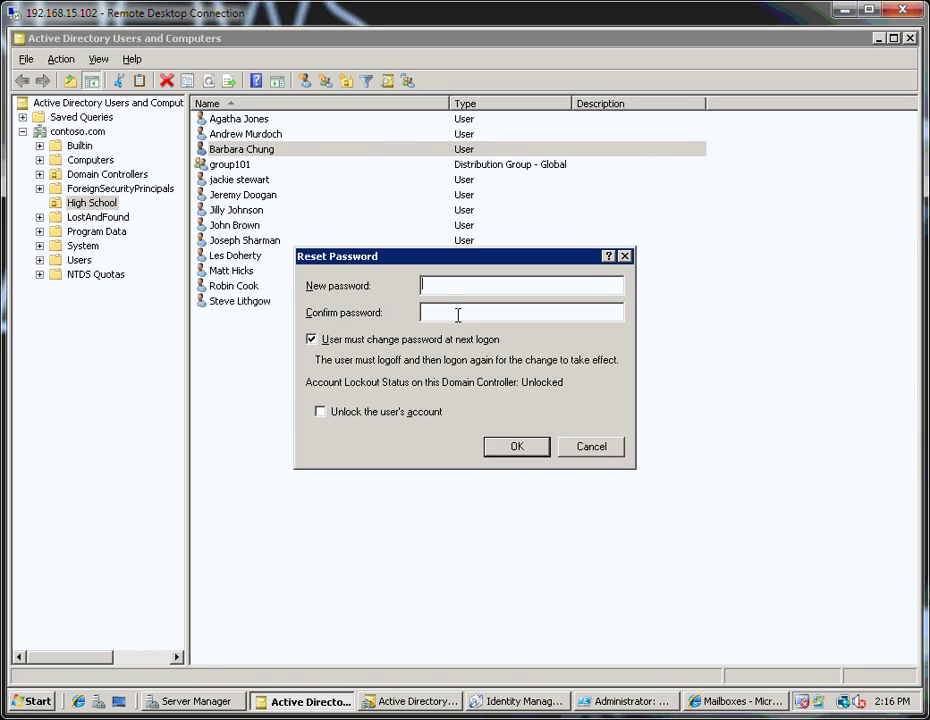
type("Pa$$w0rd12")
key("Tab")
type("Pa$$w0rd12")
left_click(522, 447)
left_click(578, 421)
left_click(35, 703)
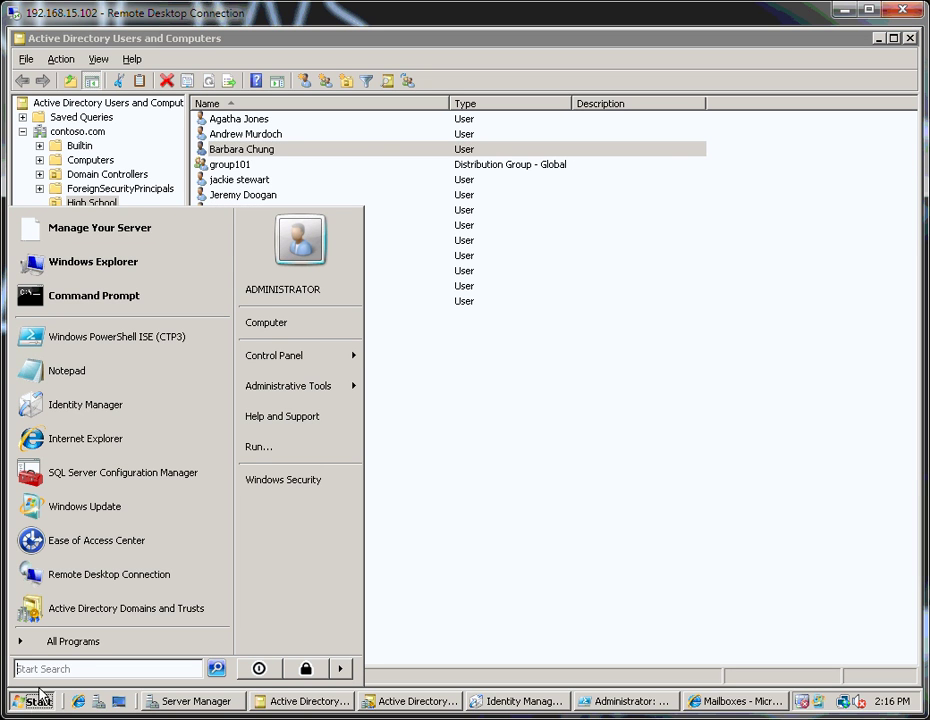
Open the Application log via eventvwr and highlight the user in the PCNSSVC 2100 event
left_click(42, 667)
type("event")
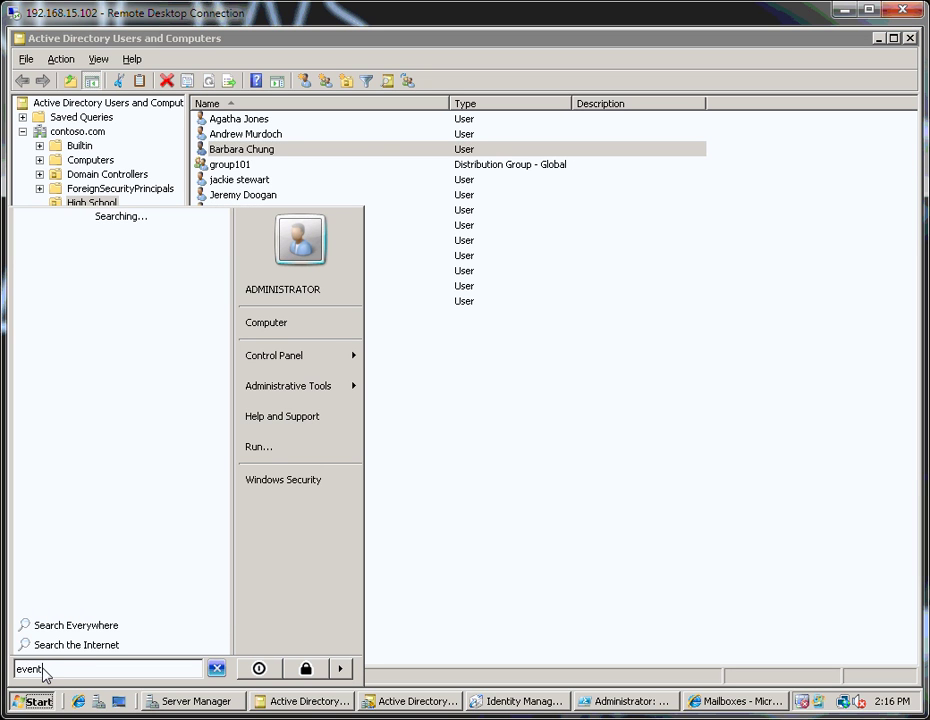
type("vwr")
key("Return")
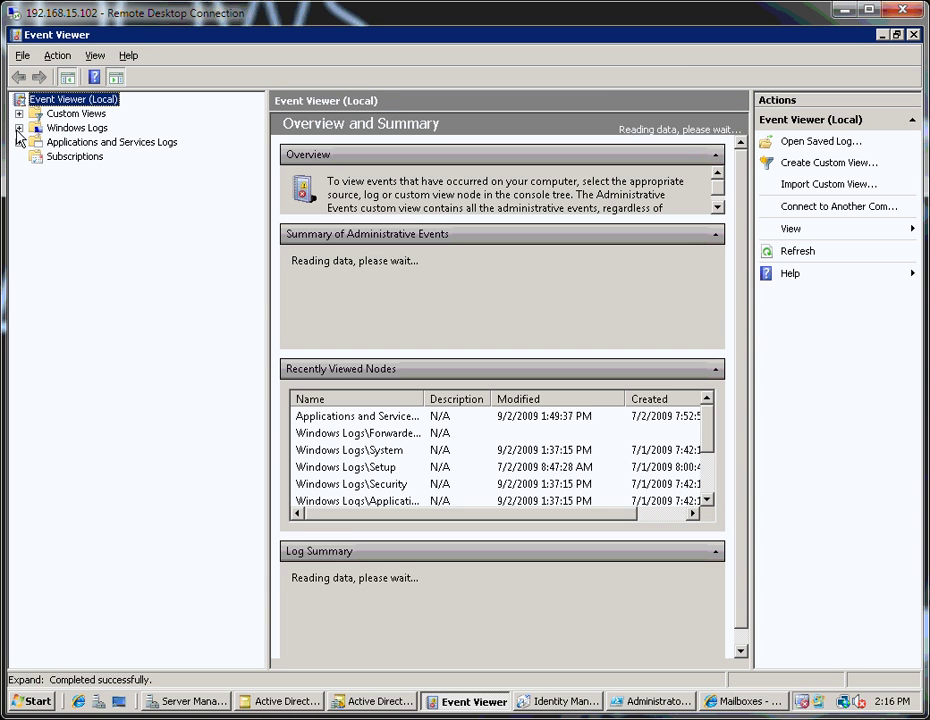
left_click(19, 128)
left_click(68, 144)
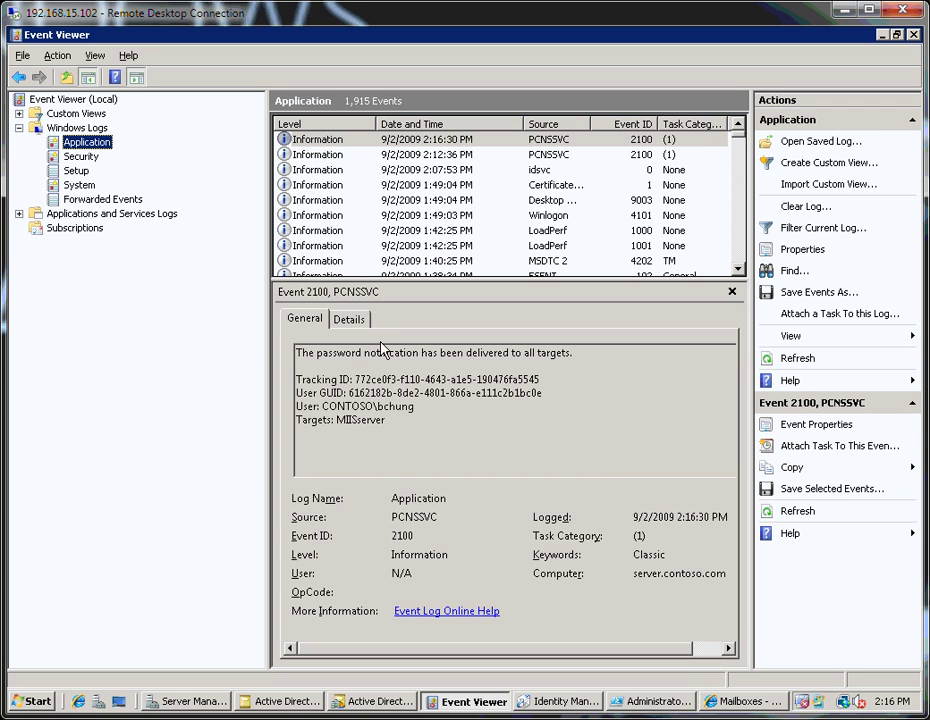
left_click(320, 352)
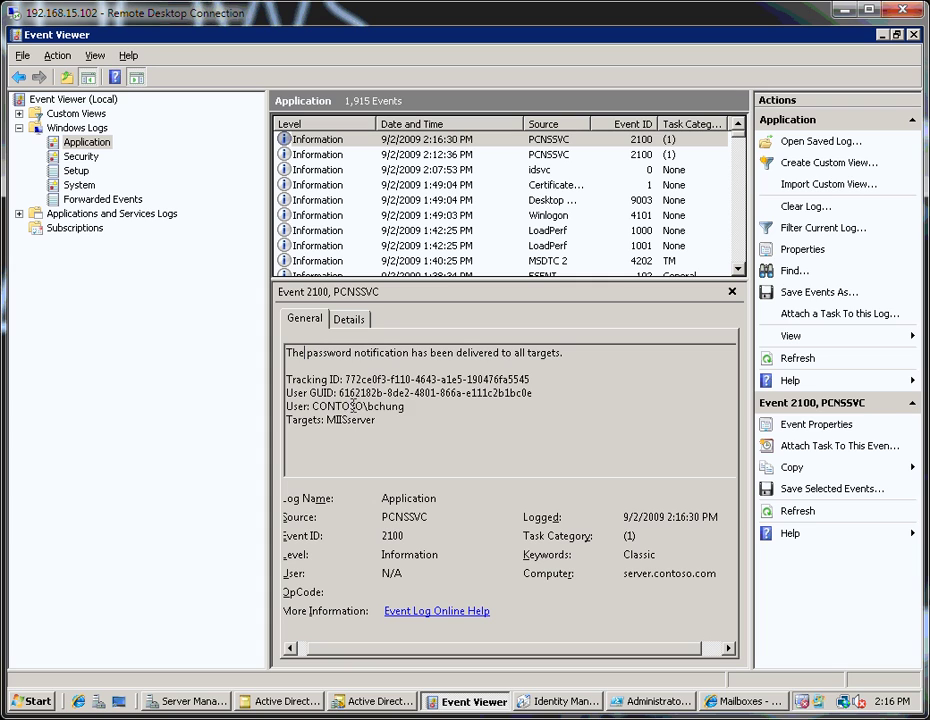
left_click_drag(314, 407, 397, 408)
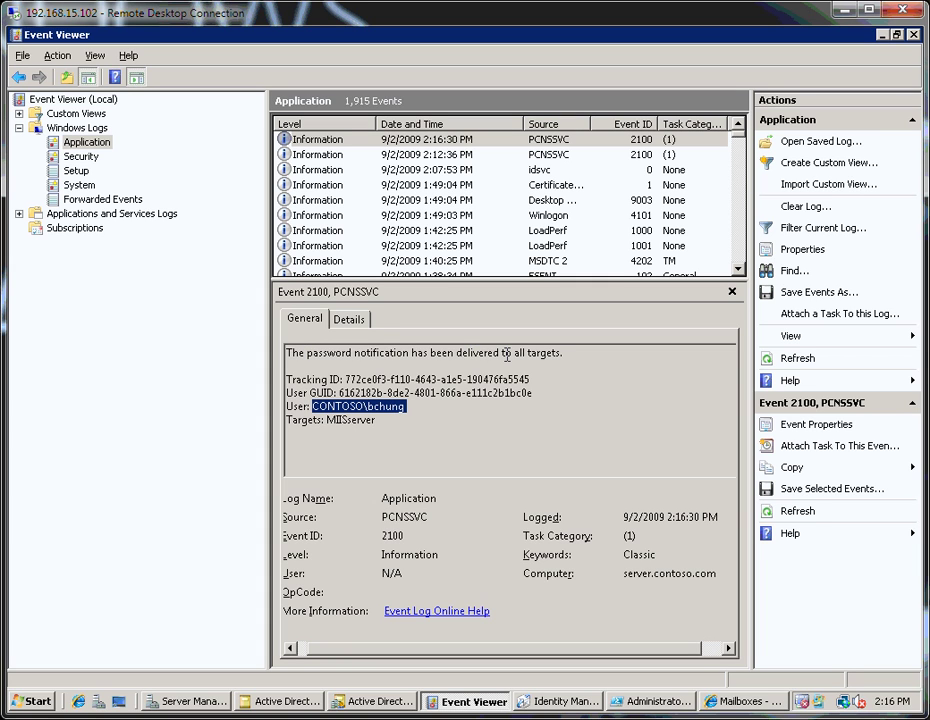